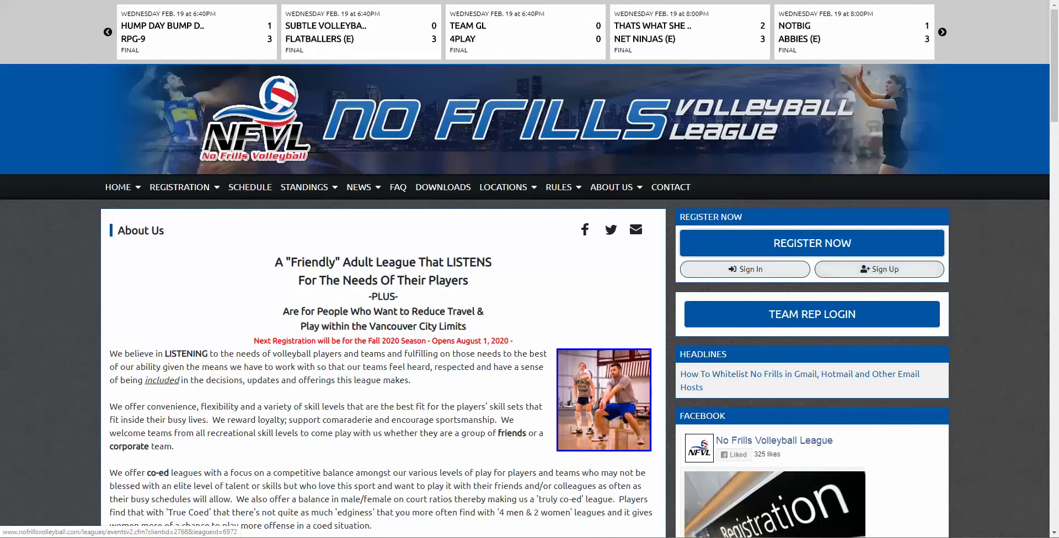
# Go to the league's REGISTER NOW page and browse the registration listings
pyautogui.click(822, 243)
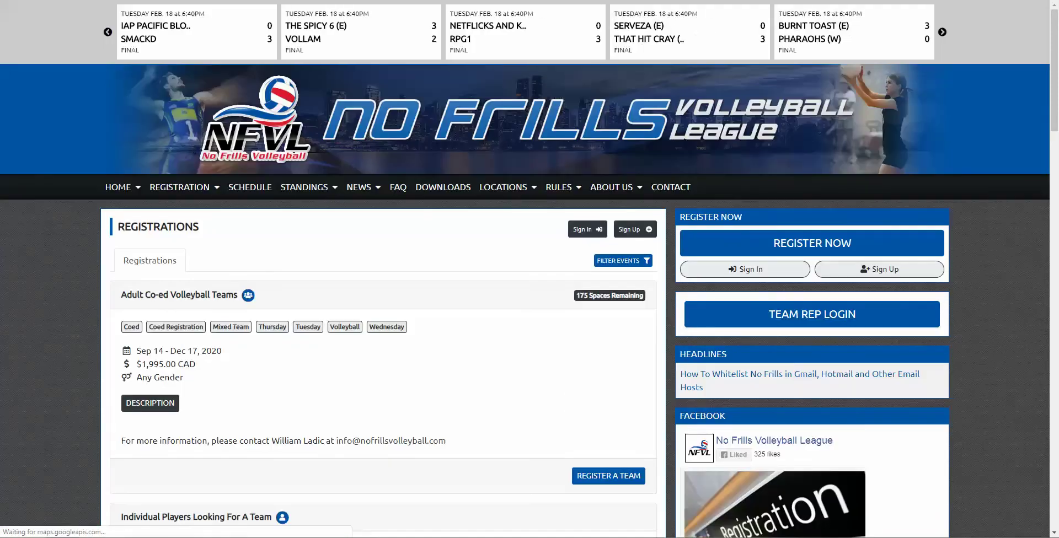
pyautogui.scroll(-2, 525, 269)
pyautogui.scroll(-5, 525, 269)
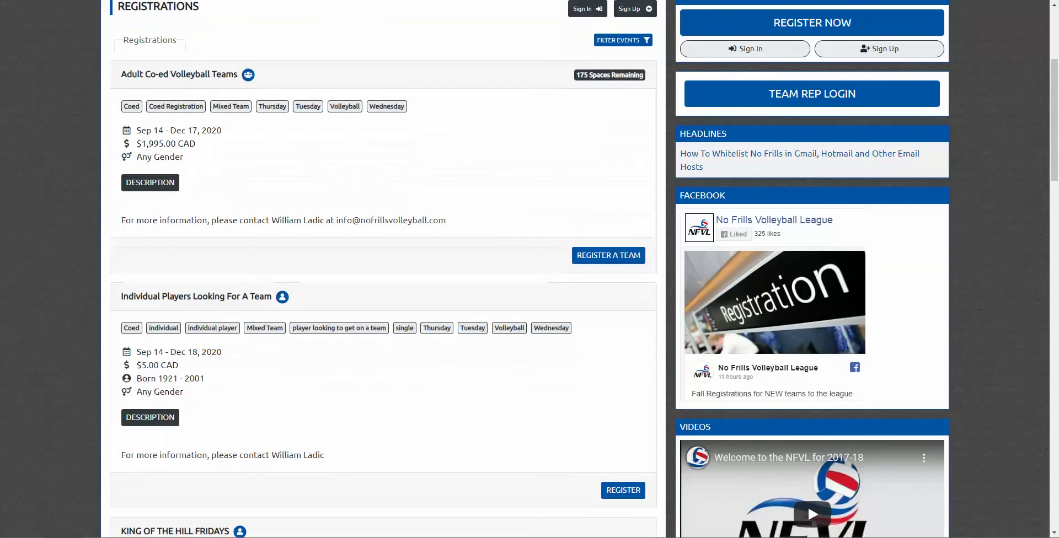
pyautogui.scroll(5, 525, 269)
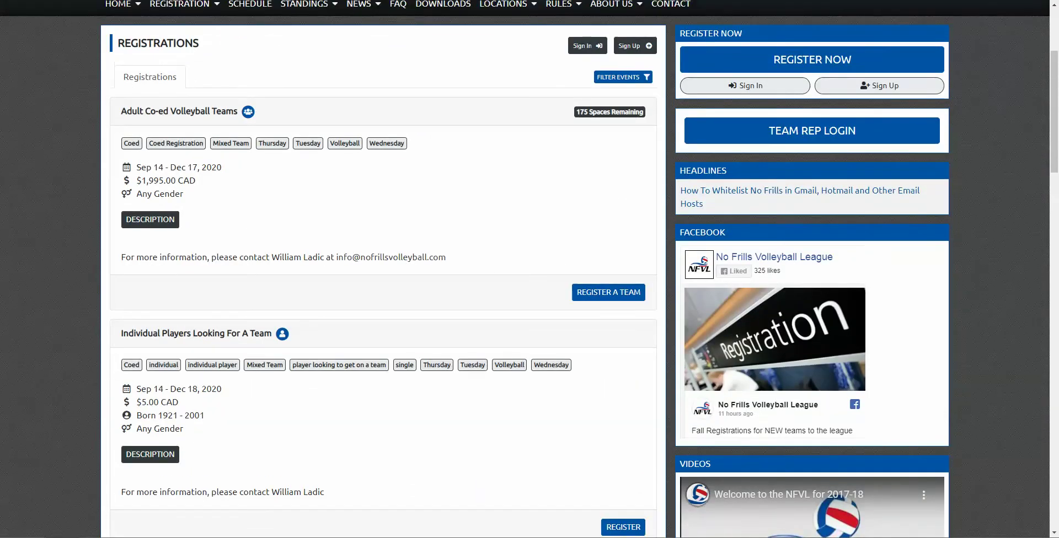
pyautogui.scroll(2, 525, 269)
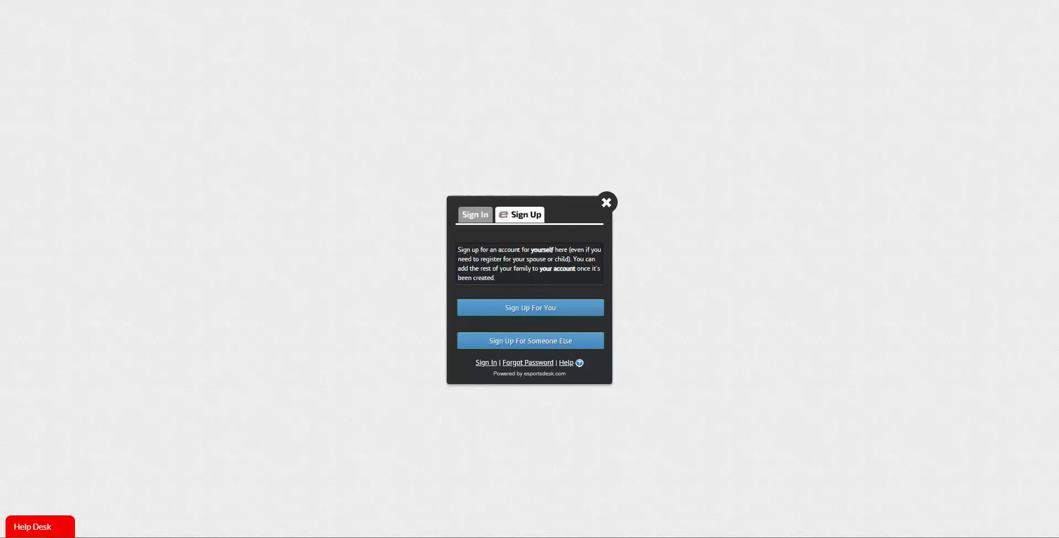
# Sign up for yourself with your first name, last name and e-mail, then confirm the e-mail address
pyautogui.click(477, 304)
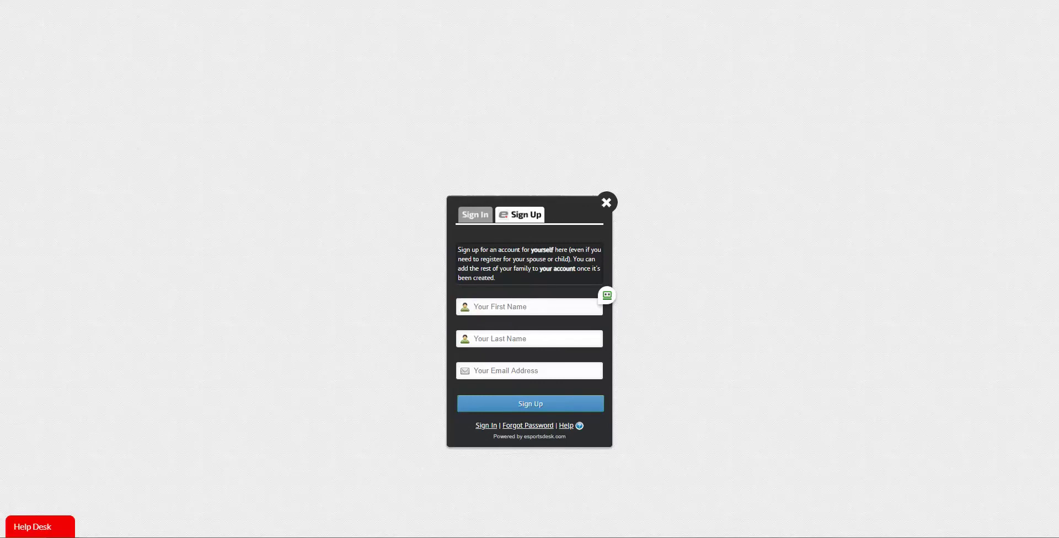
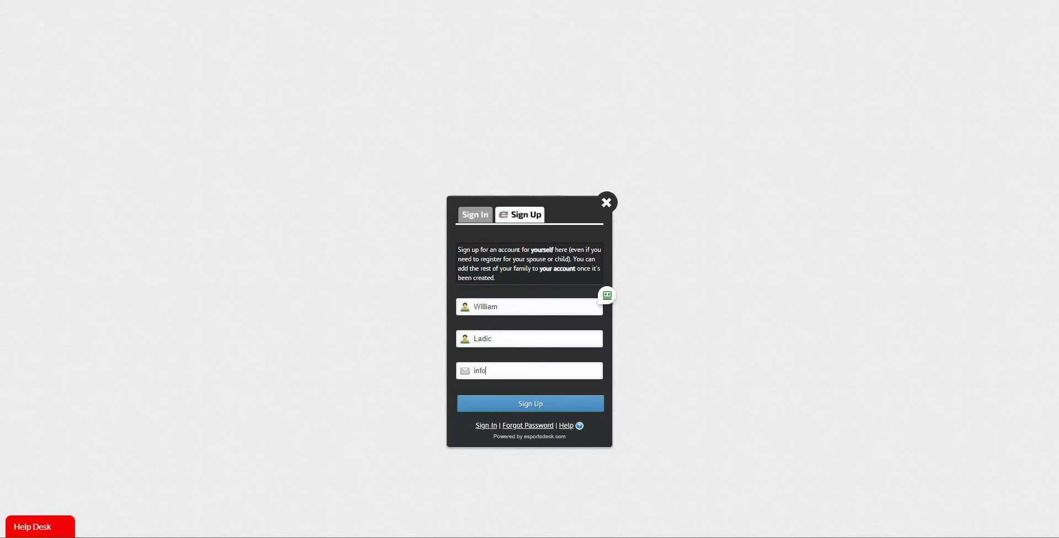
pyautogui.press('Return')
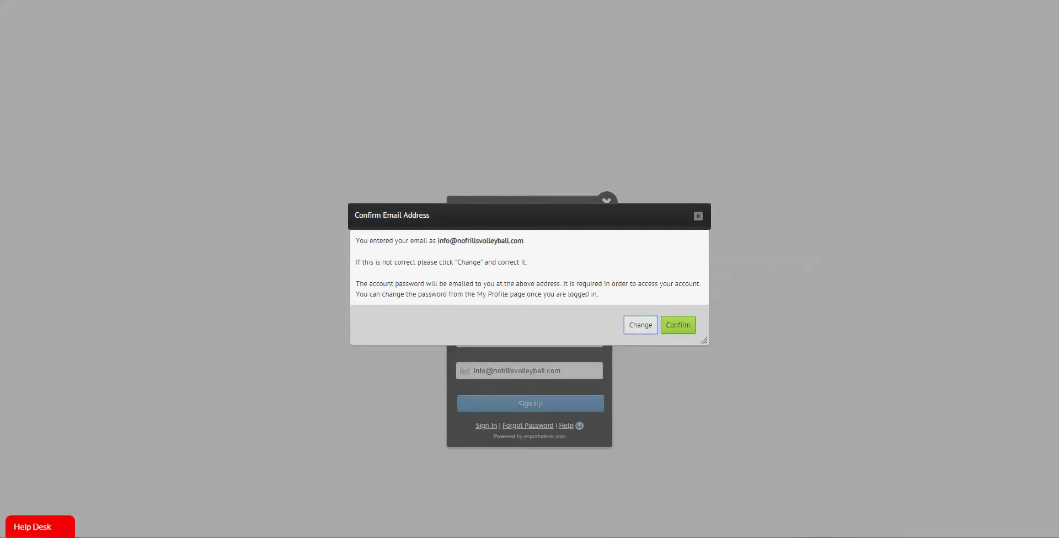
pyautogui.click(677, 325)
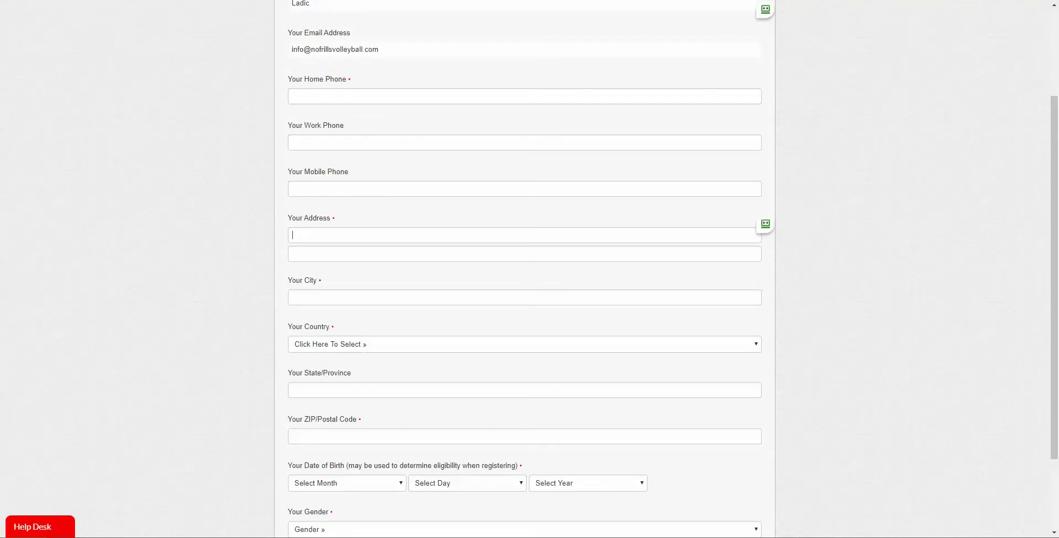
# Set the account's country to Canada and province to British Columbia
pyautogui.scroll(-2, 525, 269)
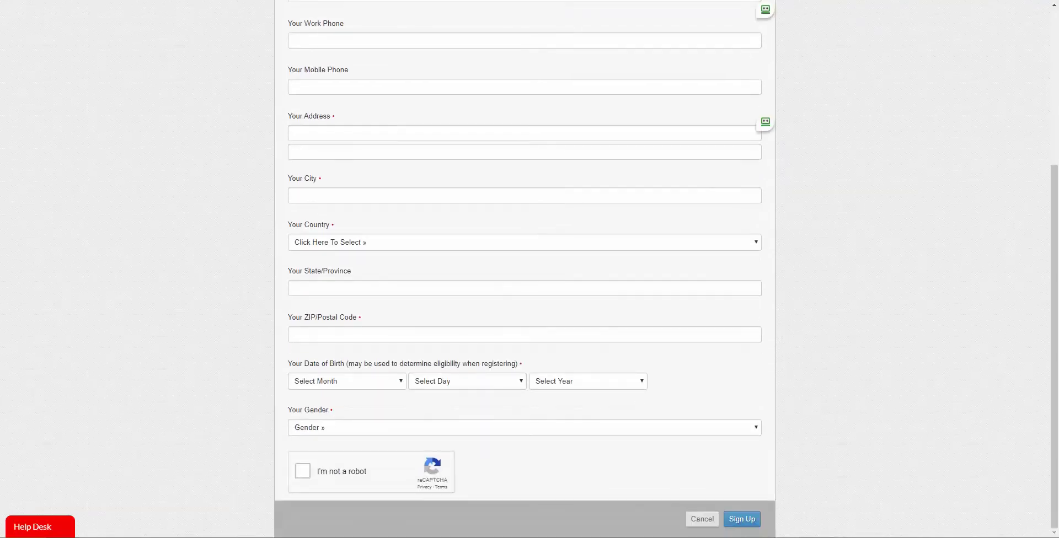
pyautogui.click(524, 242)
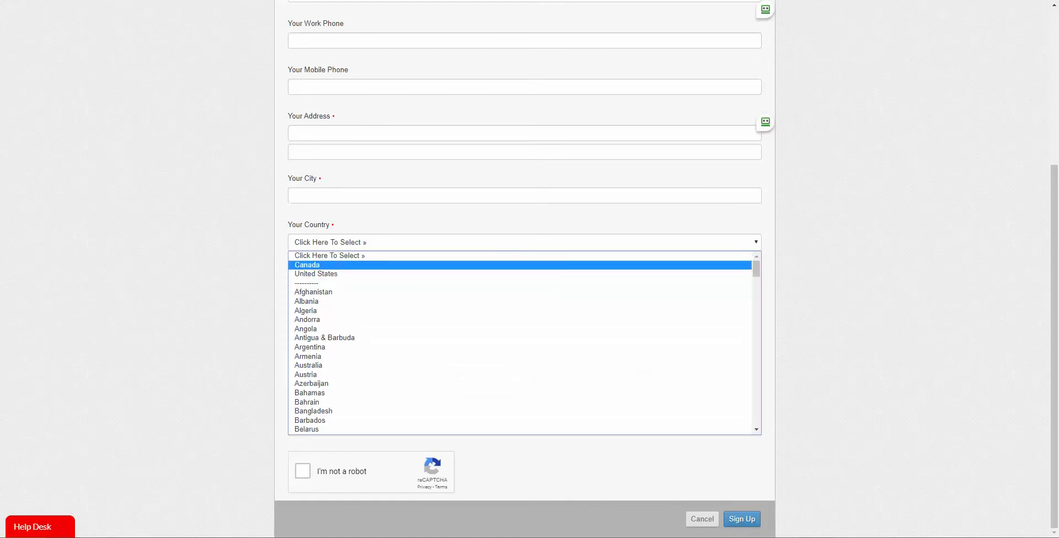
pyautogui.click(306, 265)
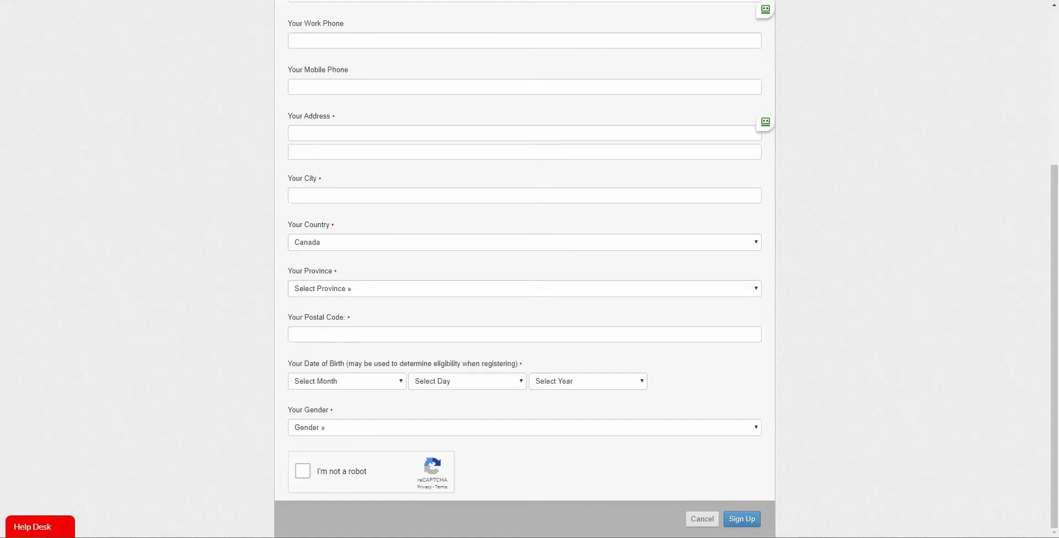
pyautogui.click(525, 288)
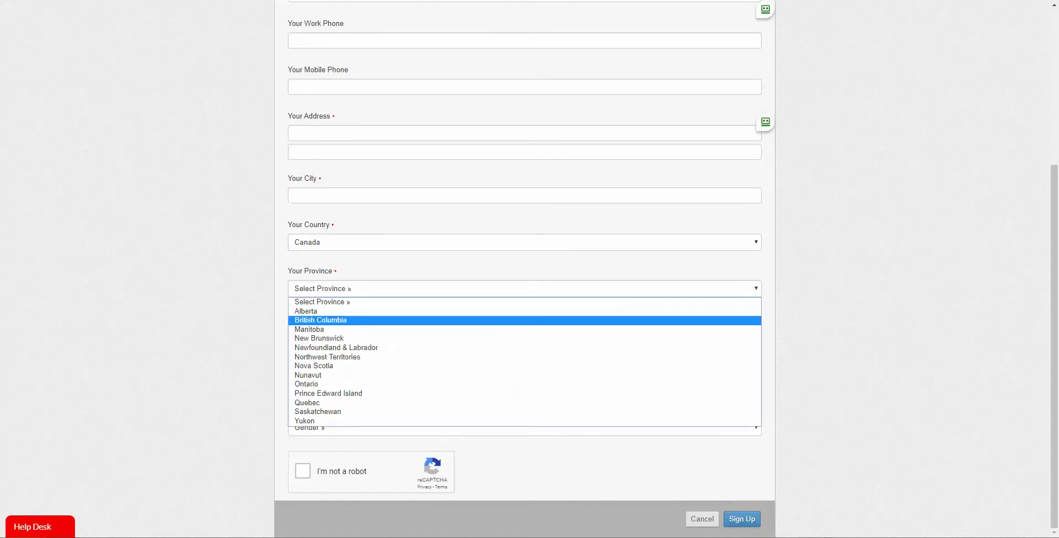
pyautogui.click(321, 319)
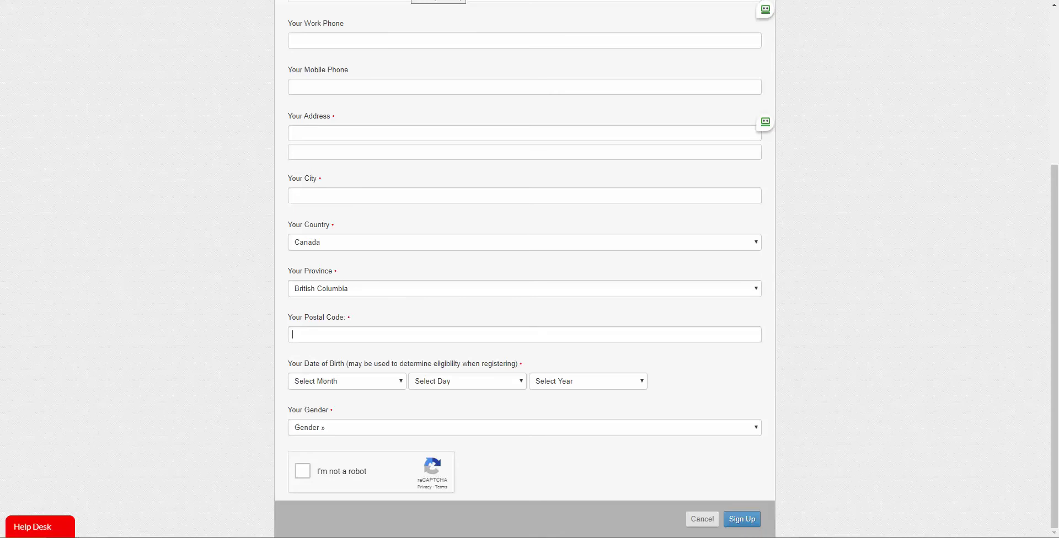
pyautogui.scroll(4, 523, 269)
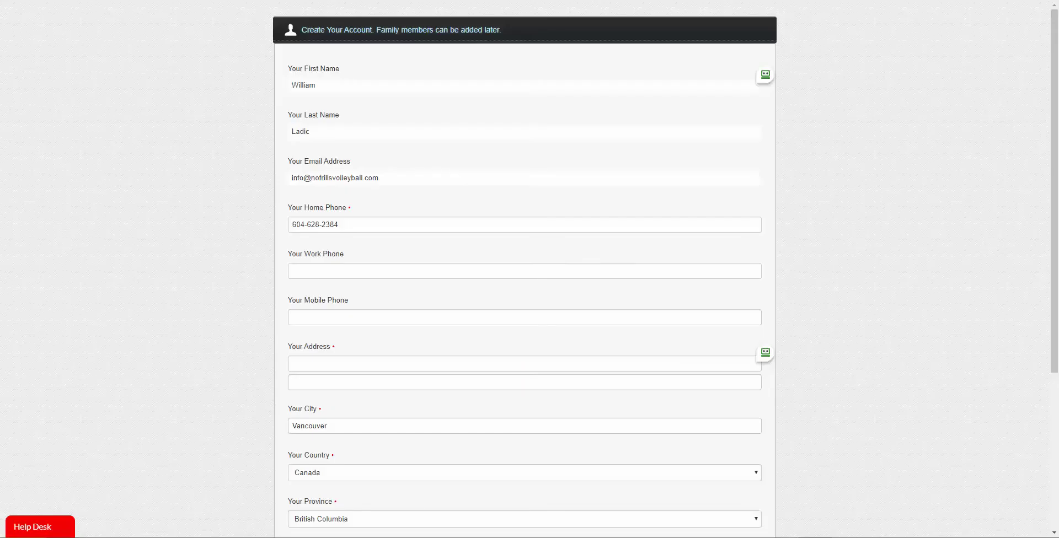
# Submit the account form with home phone, city, postal code, birth date and gender filled in
pyautogui.scroll(-2, 524, 269)
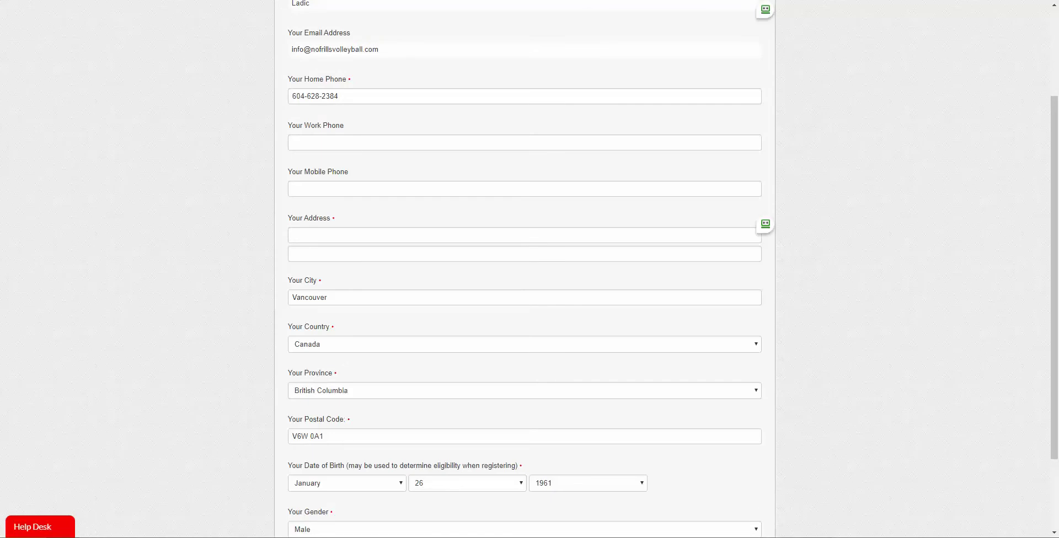
pyautogui.scroll(-2, 524, 269)
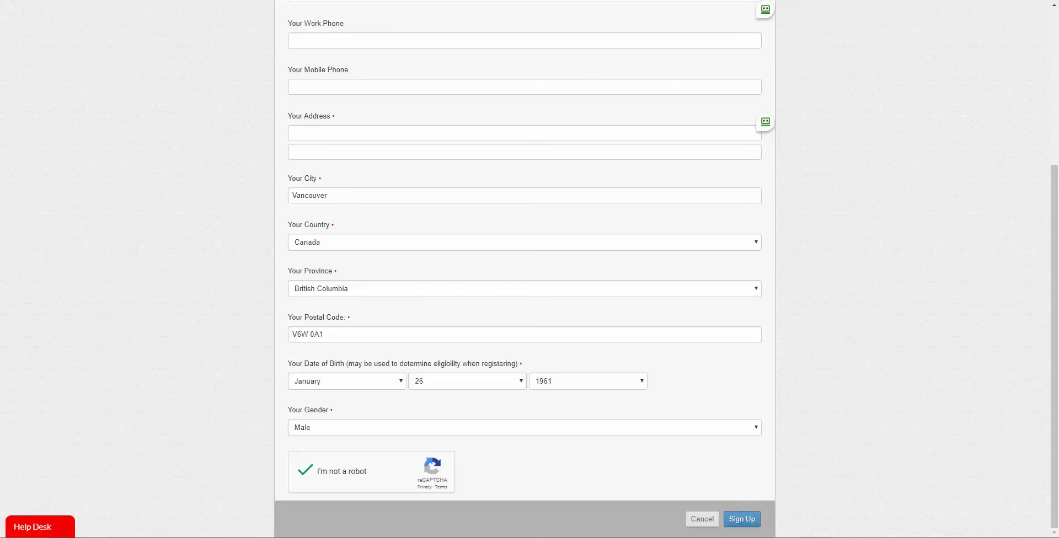
pyautogui.press('Return')
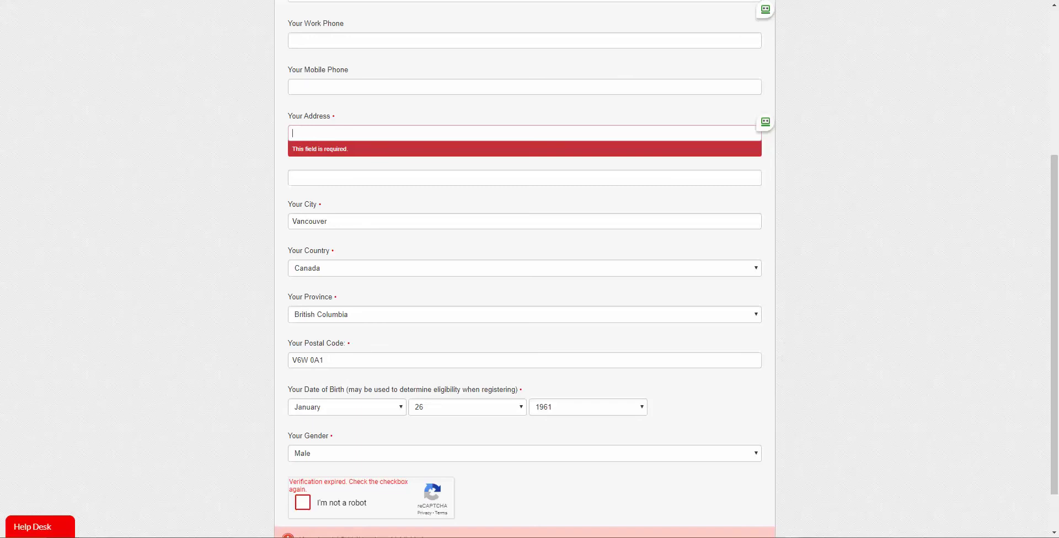
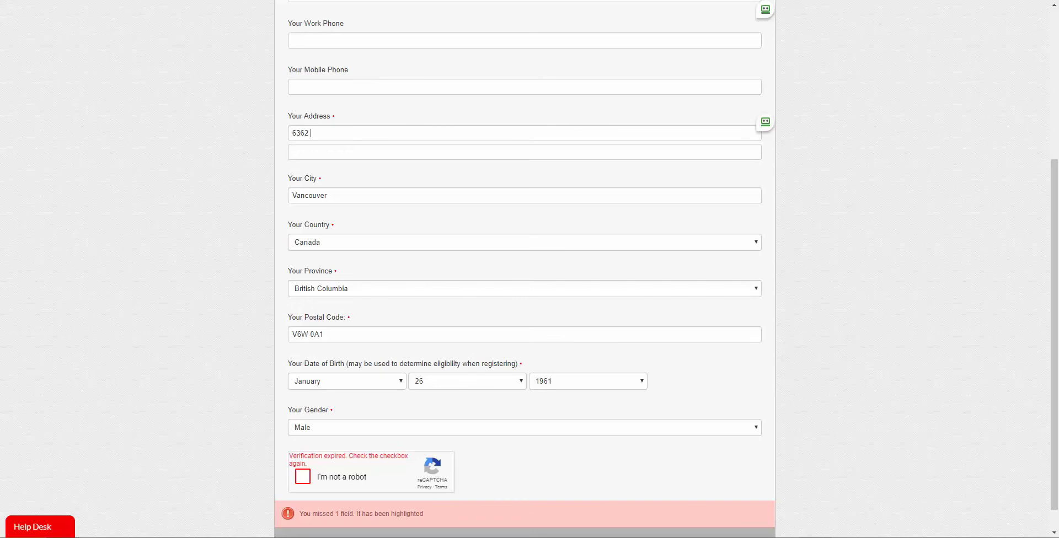
# Enter the street address and suite number in both address lines and re-tick reCAPTCHA
pyautogui.scroll(-1, 524, 269)
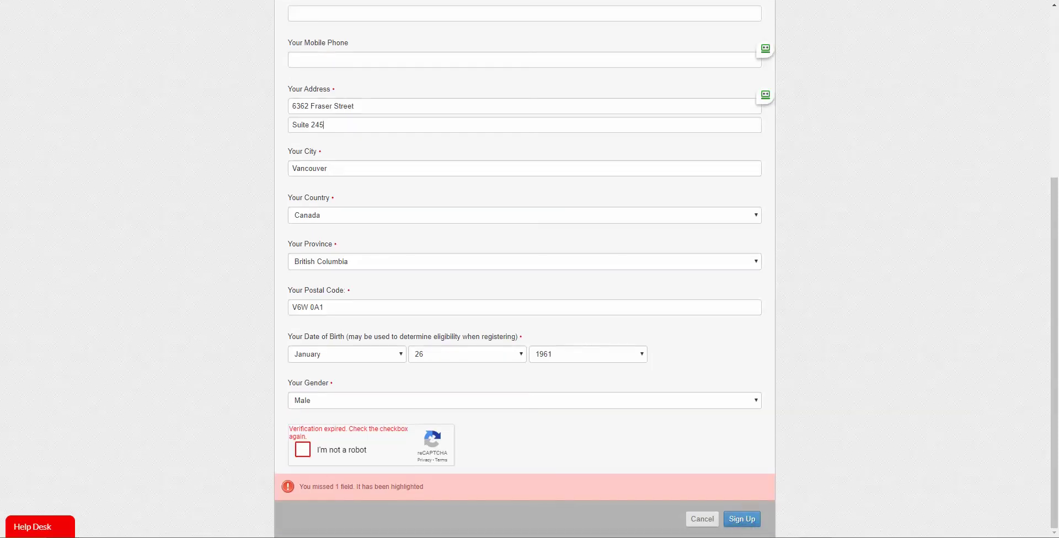
pyautogui.click(303, 449)
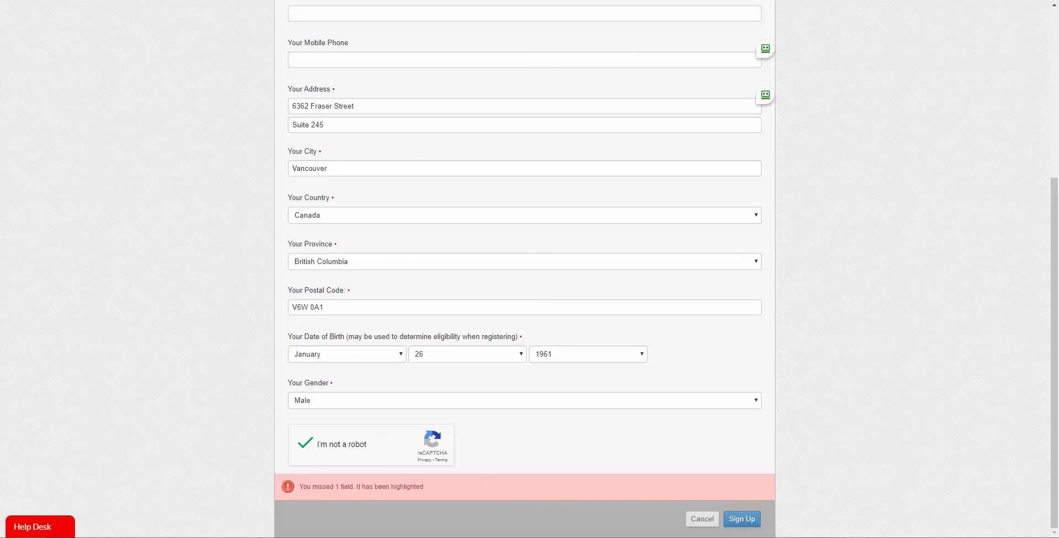
# Submit the sign-up form and choose Create New Account at the duplicate-account warning
pyautogui.click(742, 519)
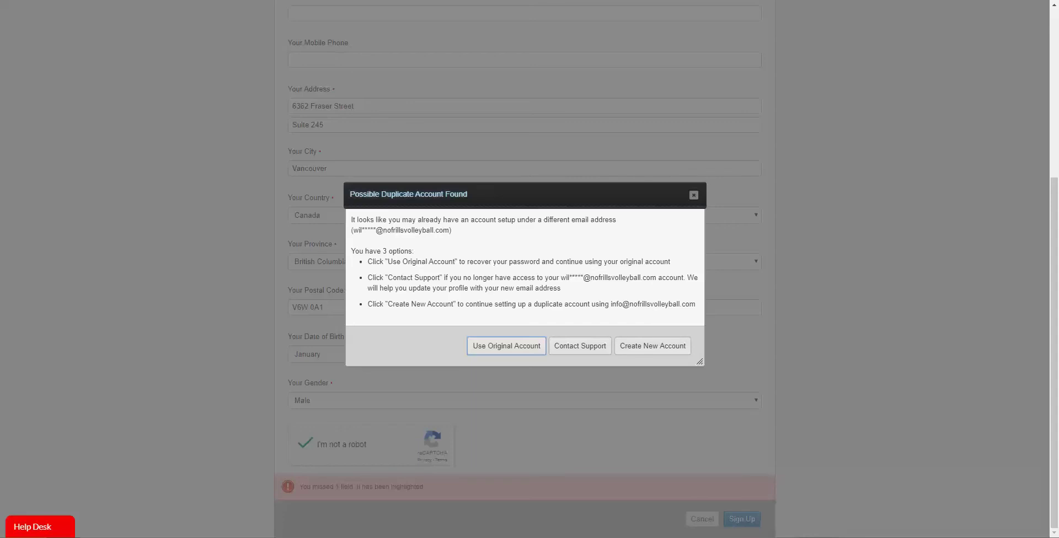
pyautogui.click(653, 346)
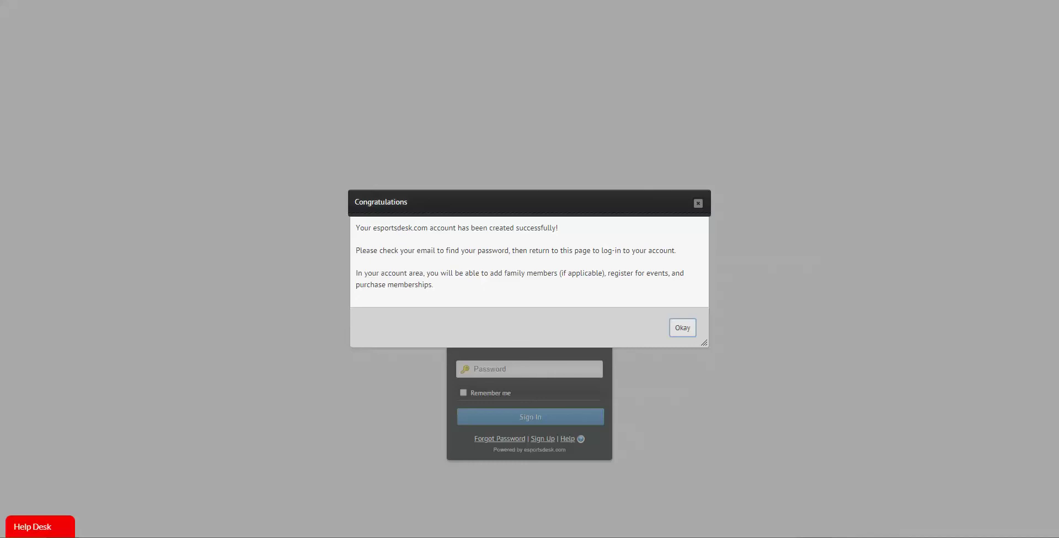
# Dismiss the Congratulations account-created message
pyautogui.press('Return')
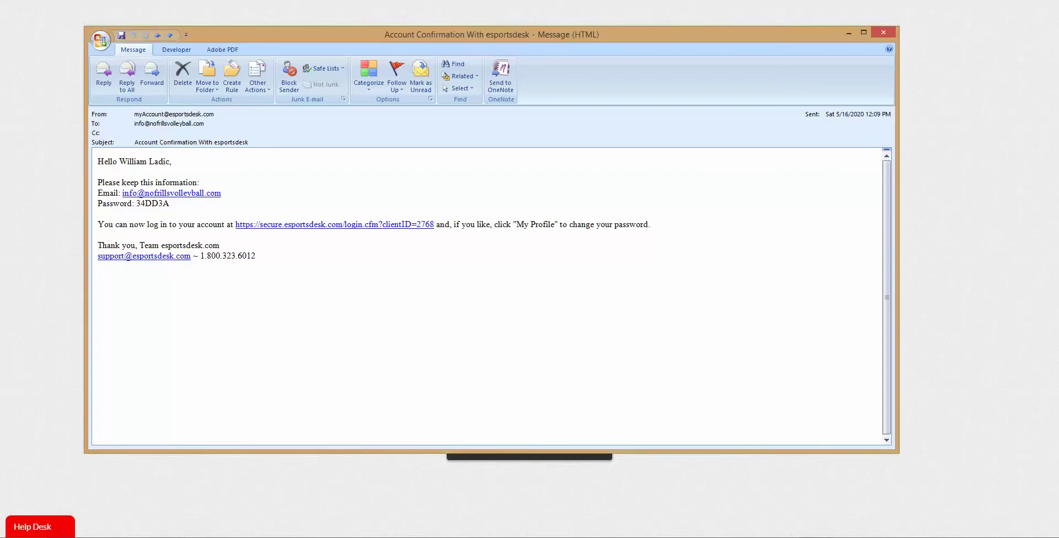
# Copy the password from the confirmation e-mail and follow its secure.esportsdesk.com login link
pyautogui.moveTo(136, 203); pyautogui.dragTo(169, 203)
pyautogui.hotkey('ctrl', 'c')
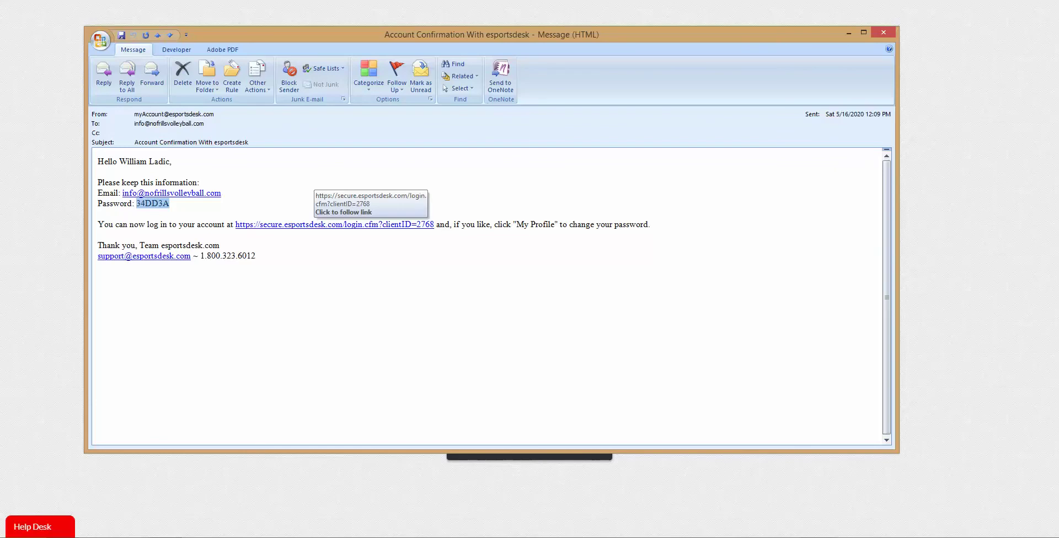
pyautogui.click(325, 225)
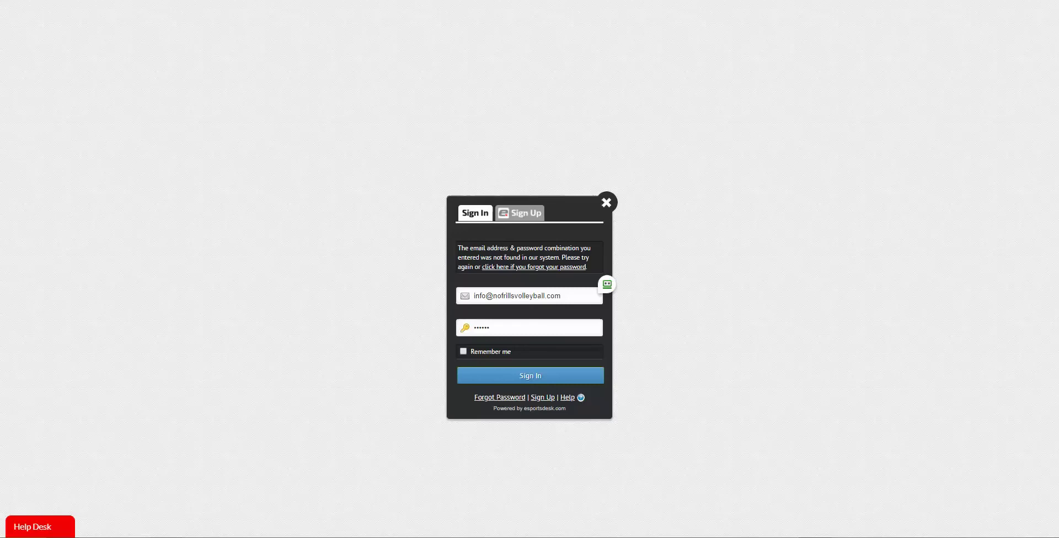
# Sign in, decline the RoboForm password save, and view the empty Memberships page
pyautogui.press('Return')
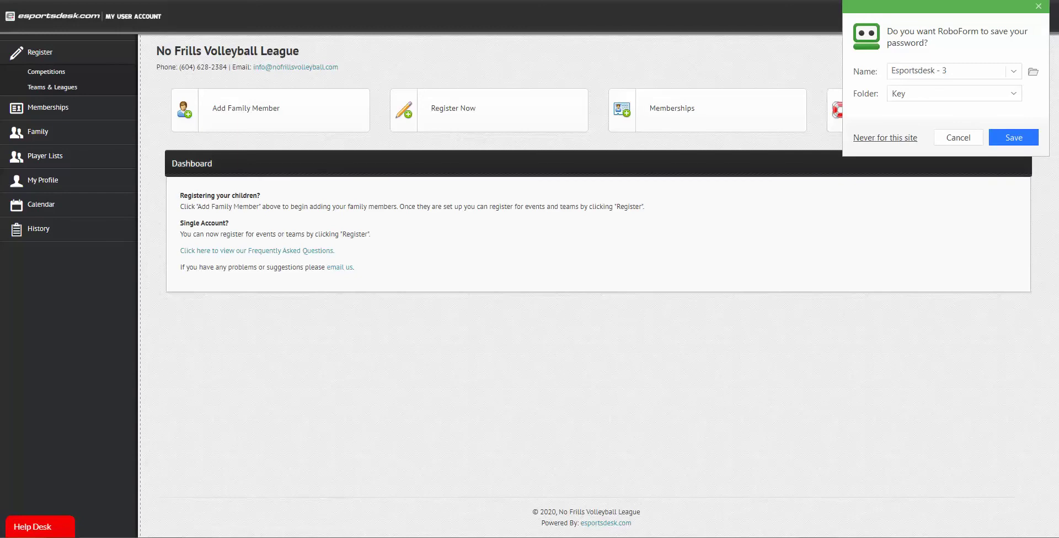
pyautogui.press('Return')
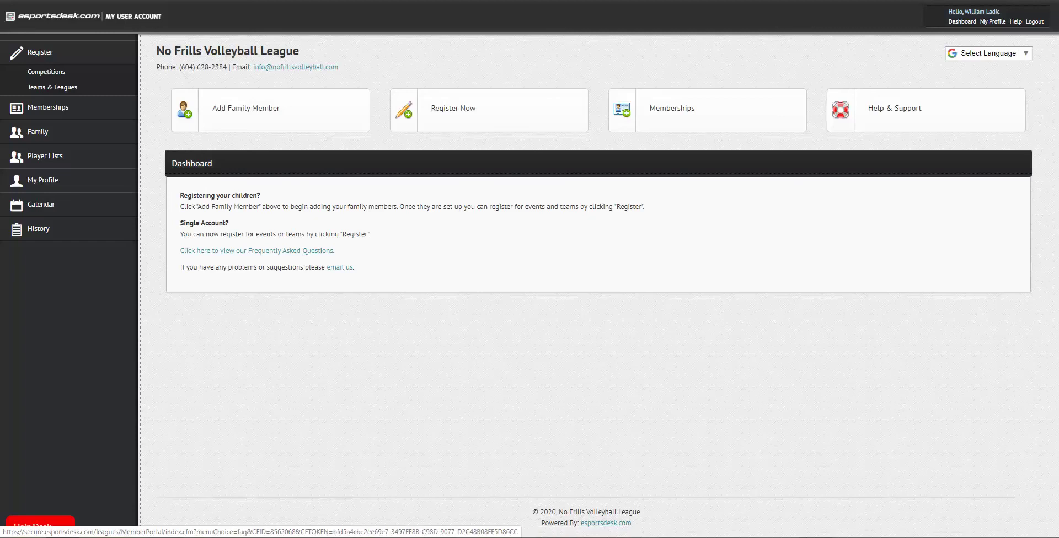
pyautogui.click(672, 108)
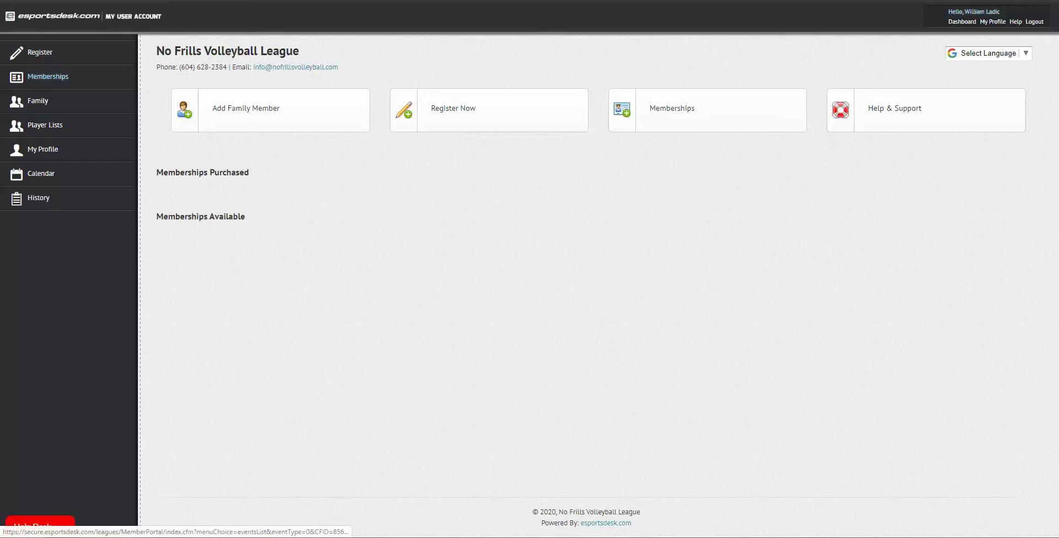
# Check the Family page, start and cancel adding a family member, then expand Register
pyautogui.click(37, 101)
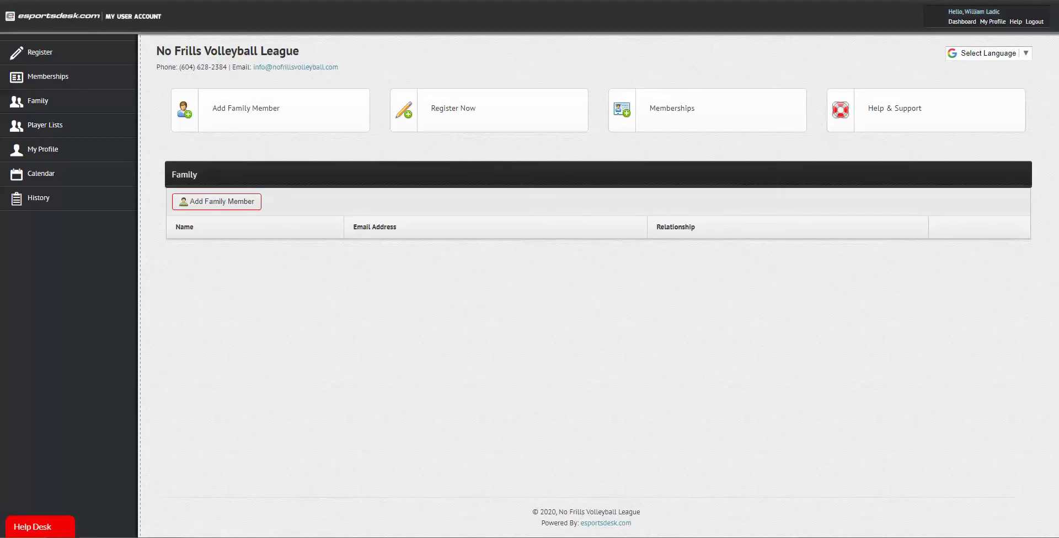
pyautogui.click(217, 201)
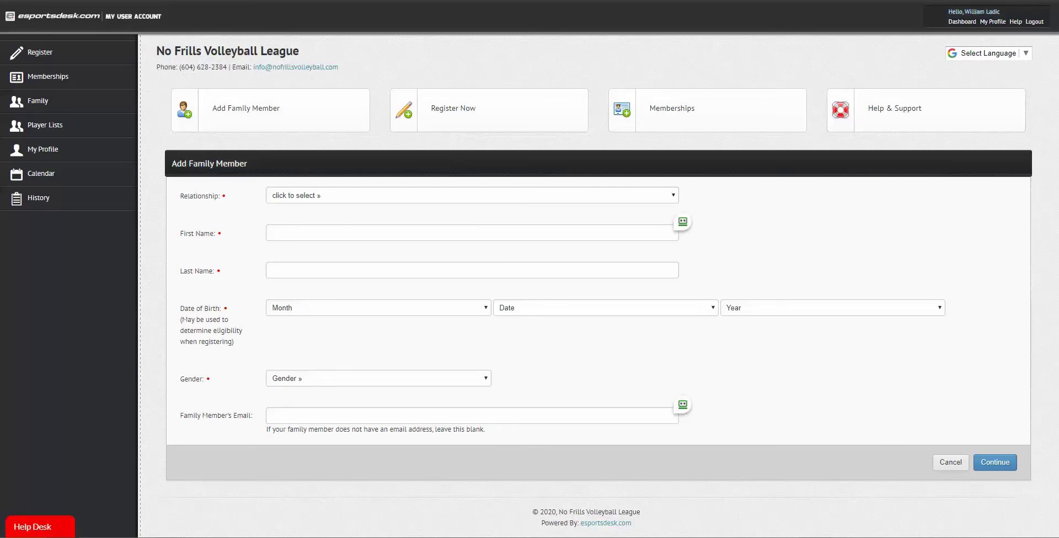
pyautogui.click(950, 462)
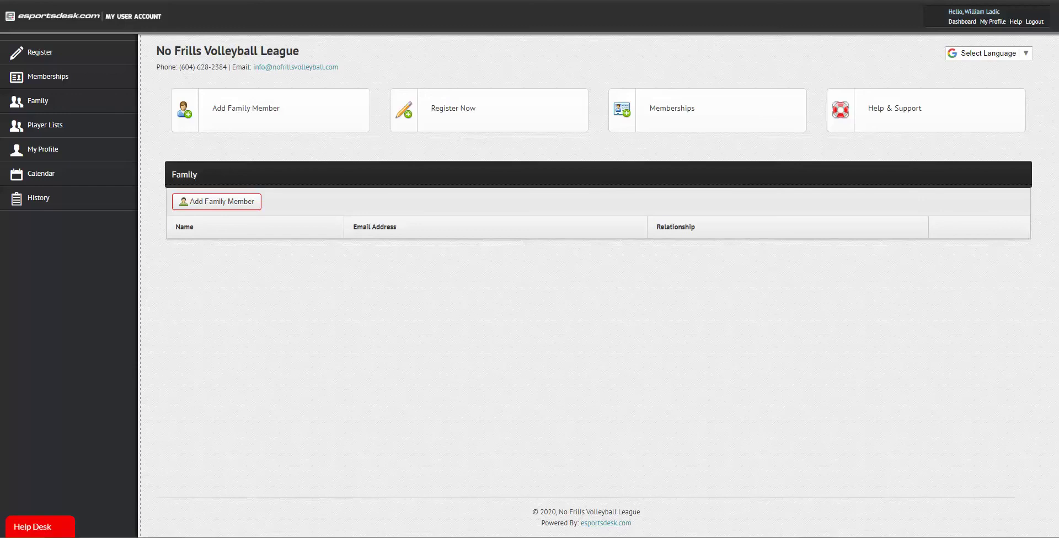
pyautogui.click(40, 52)
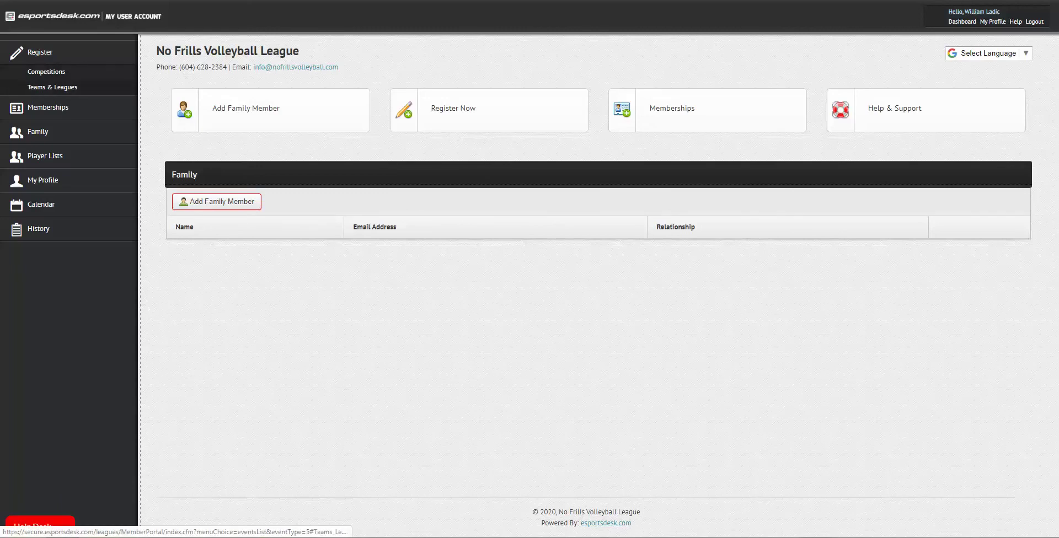
# Show the open Teams & Leagues registrations, including Adult Co-Ed Volleyball Teams with 175 spots left
pyautogui.click(53, 88)
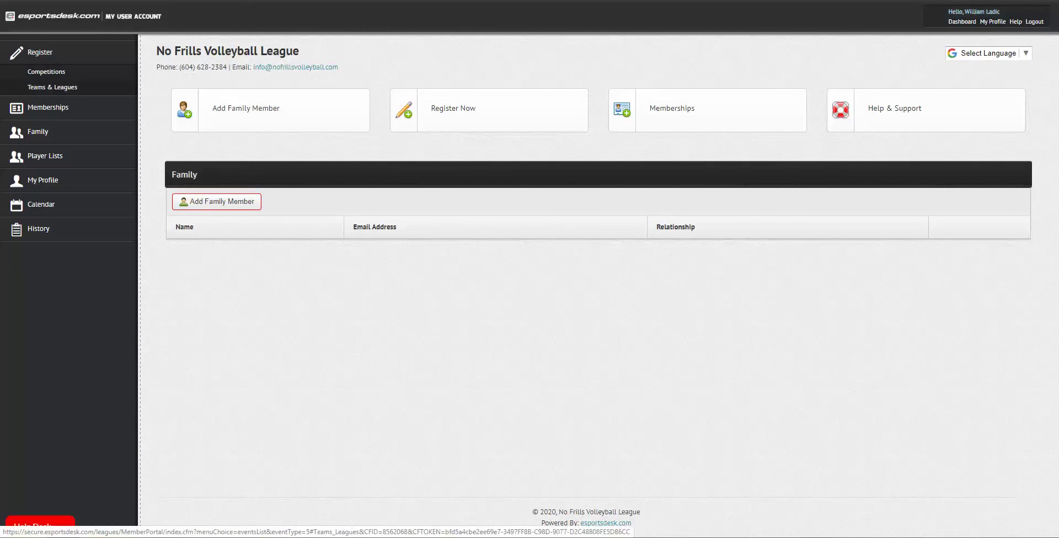